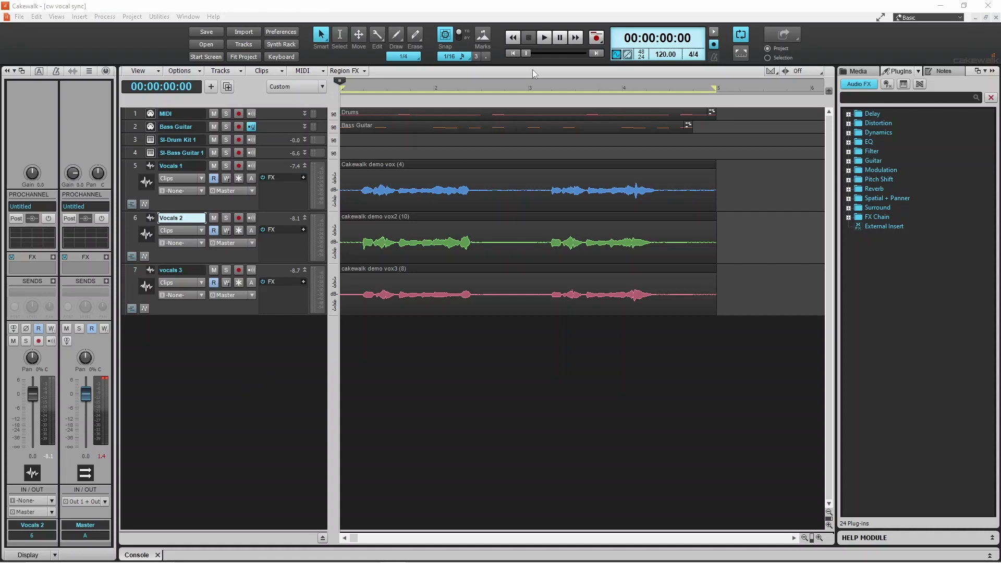
# Audition the project, then create a VocalSync Region FX on the Vocals 2 clip.
pyautogui.click(545, 40)
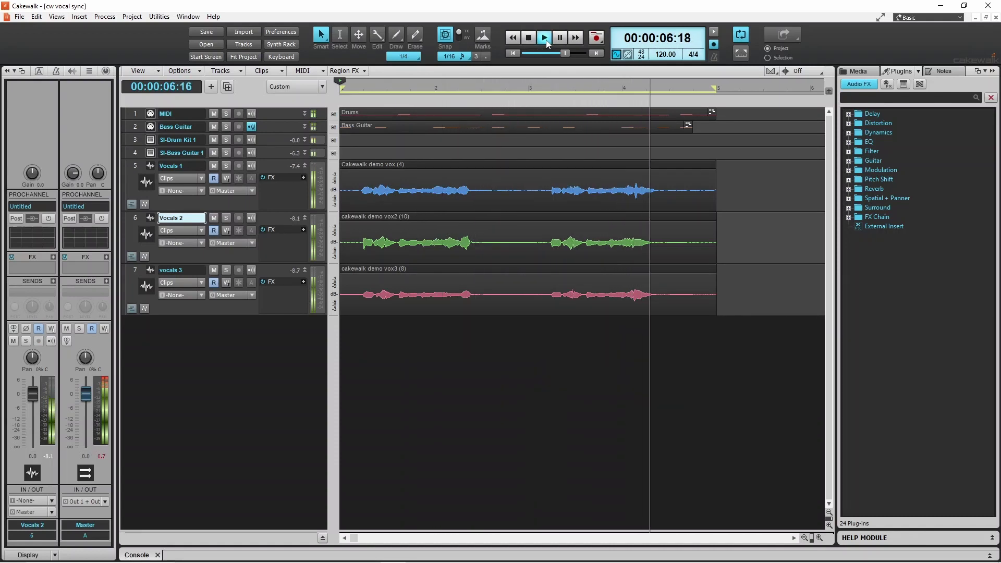
pyautogui.click(529, 38)
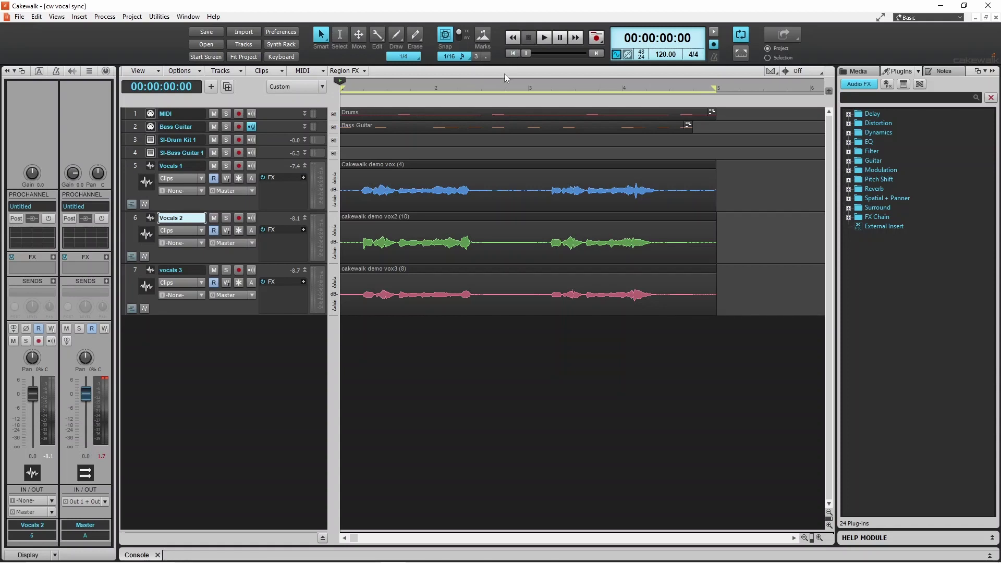
pyautogui.rightClick(486, 218)
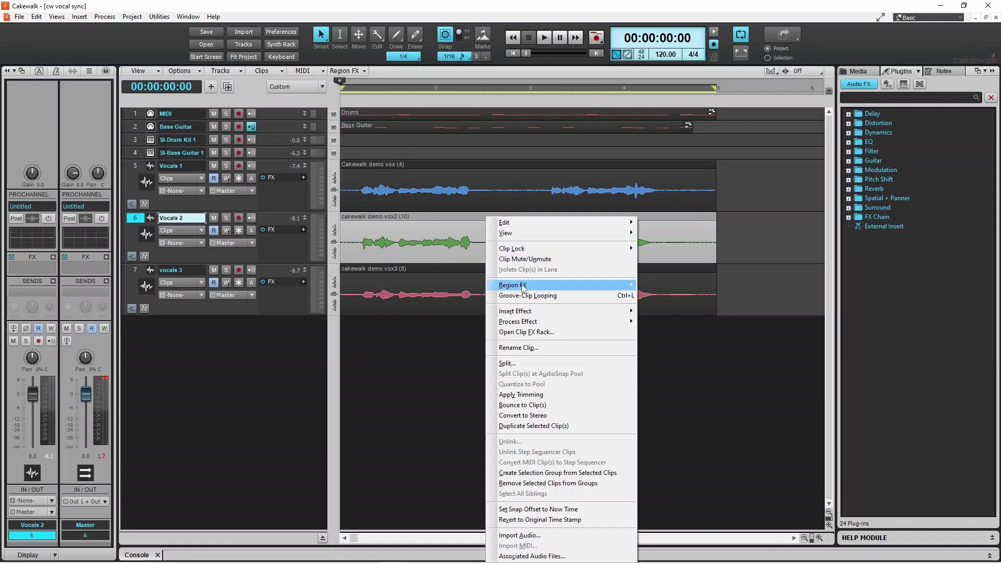
pyautogui.moveTo(523, 288)
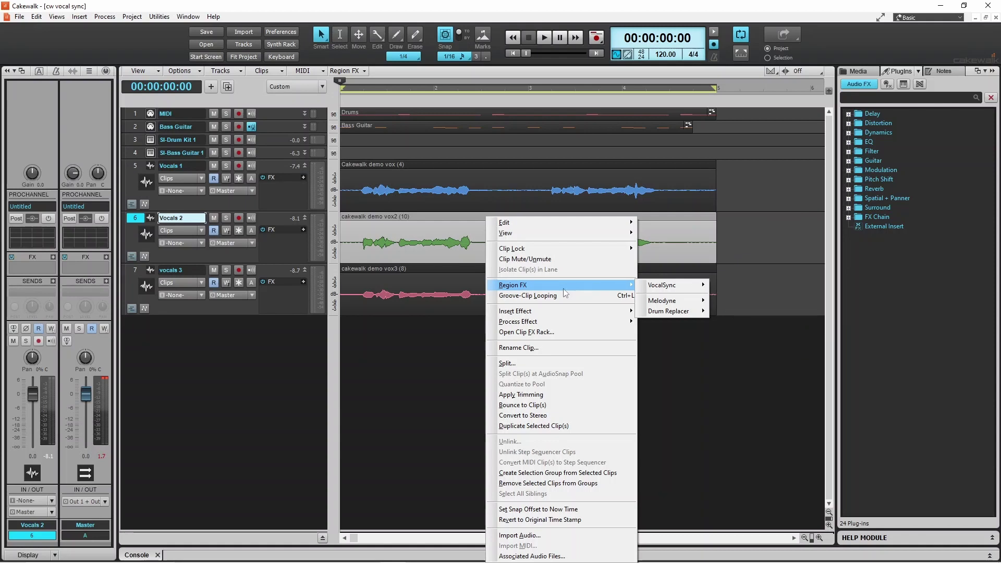
pyautogui.moveTo(657, 292)
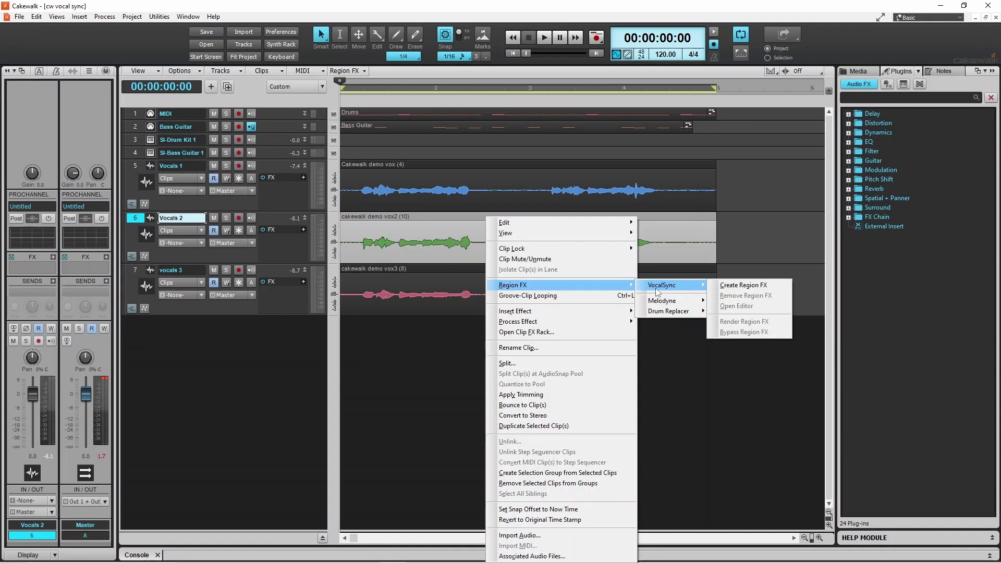
pyautogui.click(732, 290)
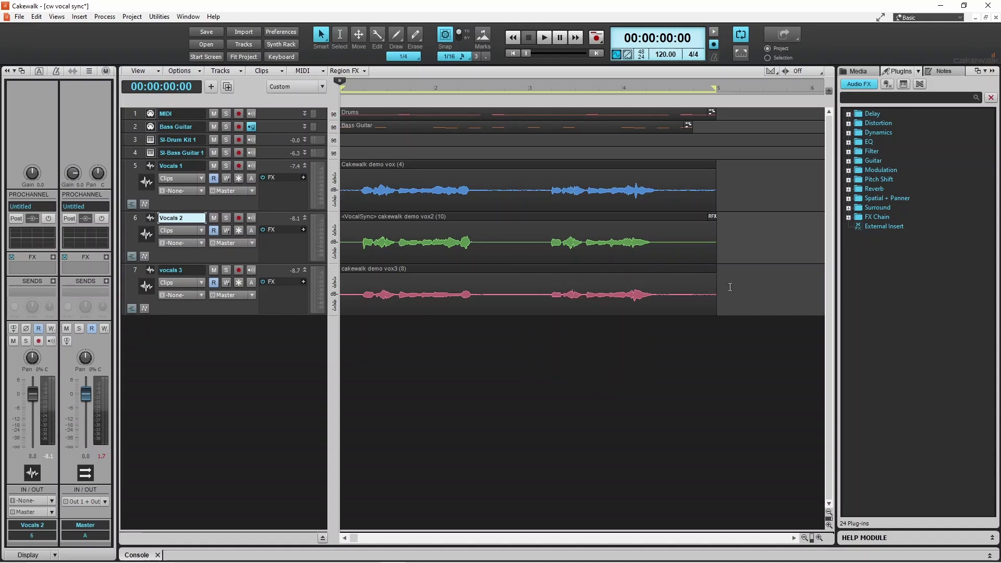
# Open the Vocals 2 clip's VocalSync editor and move it below the tracks.
pyautogui.rightClick(642, 224)
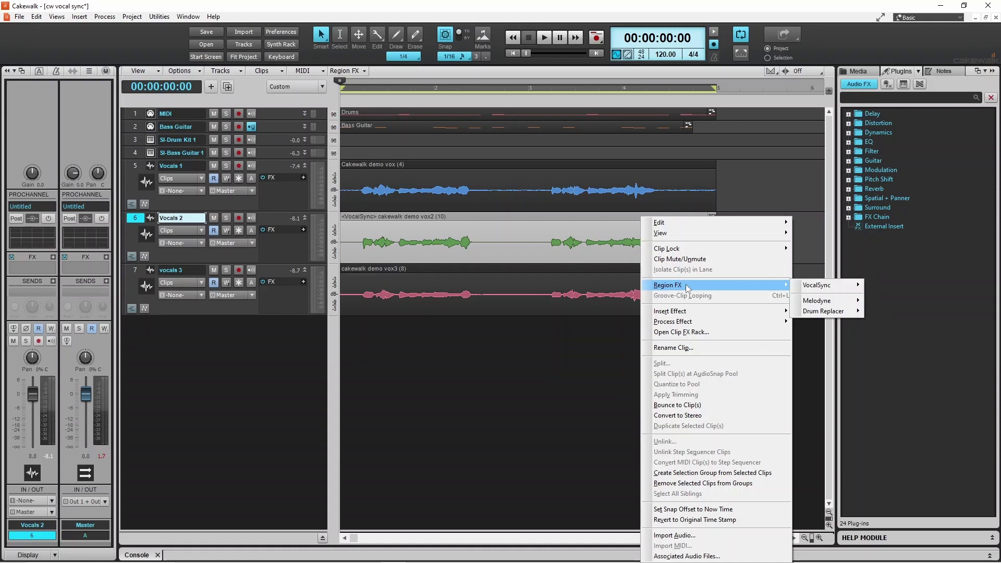
pyautogui.moveTo(826, 289)
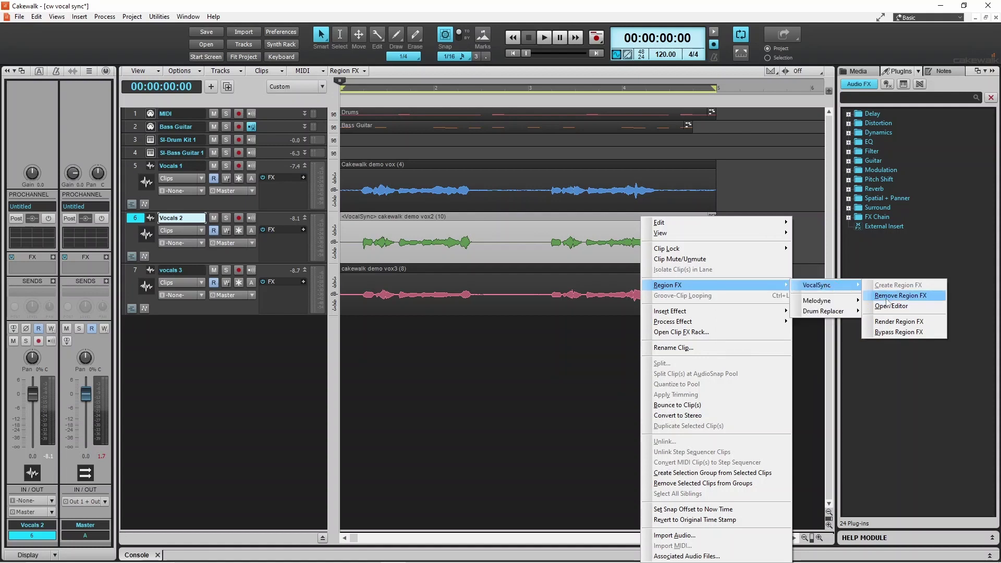
pyautogui.click(903, 307)
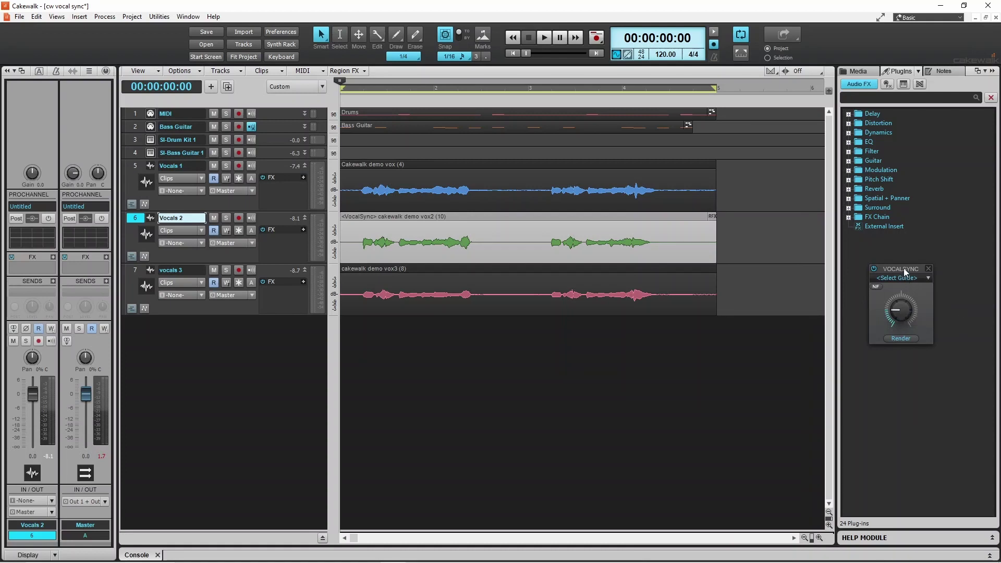
pyautogui.moveTo(898, 268); pyautogui.dragTo(573, 330)
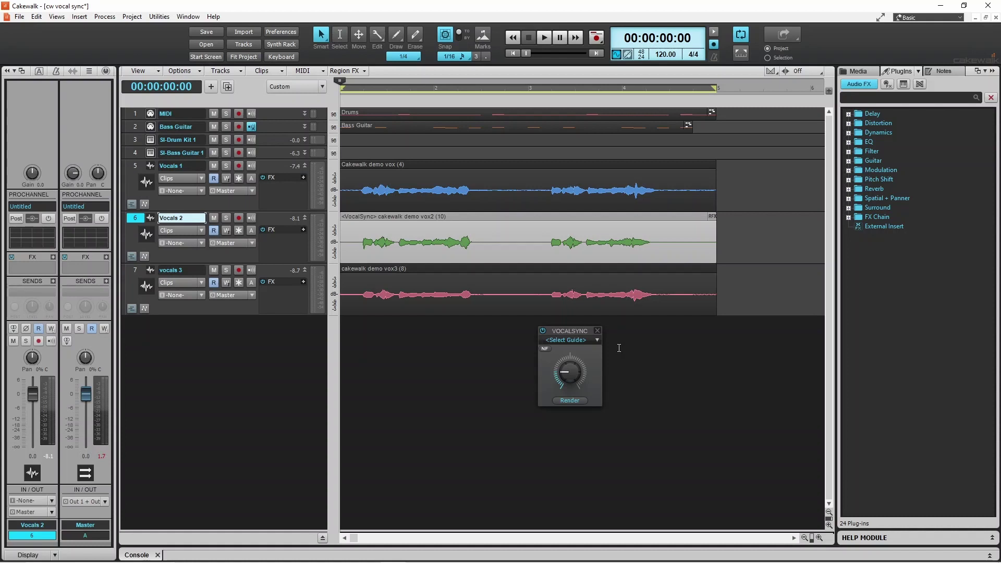
# Choose Vocals 1 as the guide track in the VocalSync Select Guide list.
pyautogui.click(598, 340)
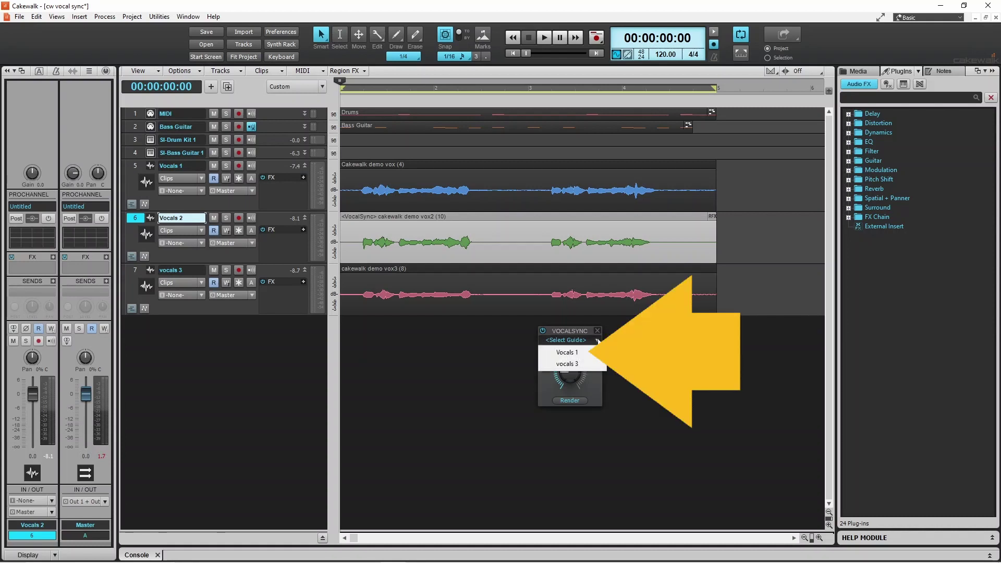
pyautogui.click(580, 353)
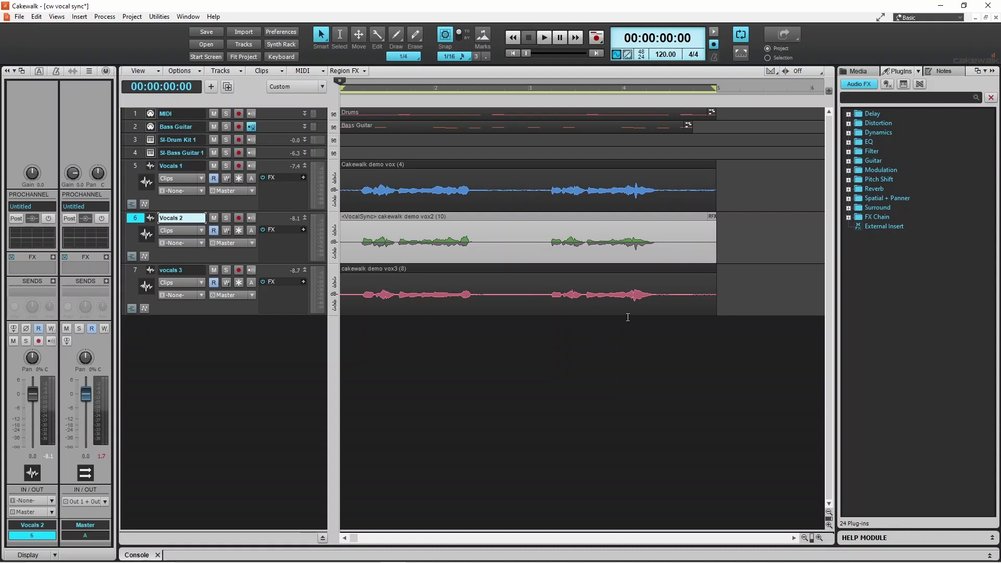
# Reopen the Vocals 2 VocalSync editor and place it in the middle of the track area.
pyautogui.rightClick(625, 218)
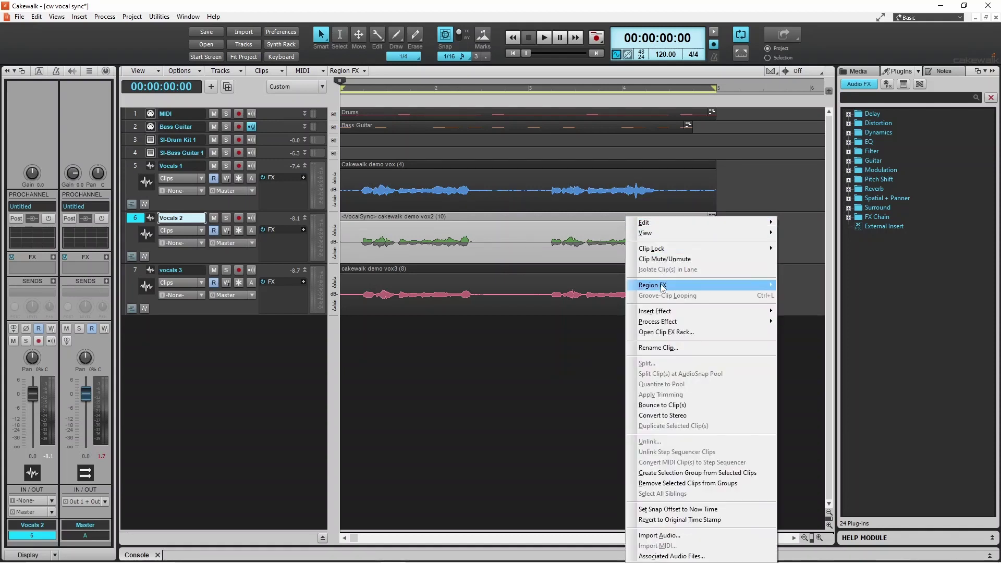
pyautogui.moveTo(663, 287)
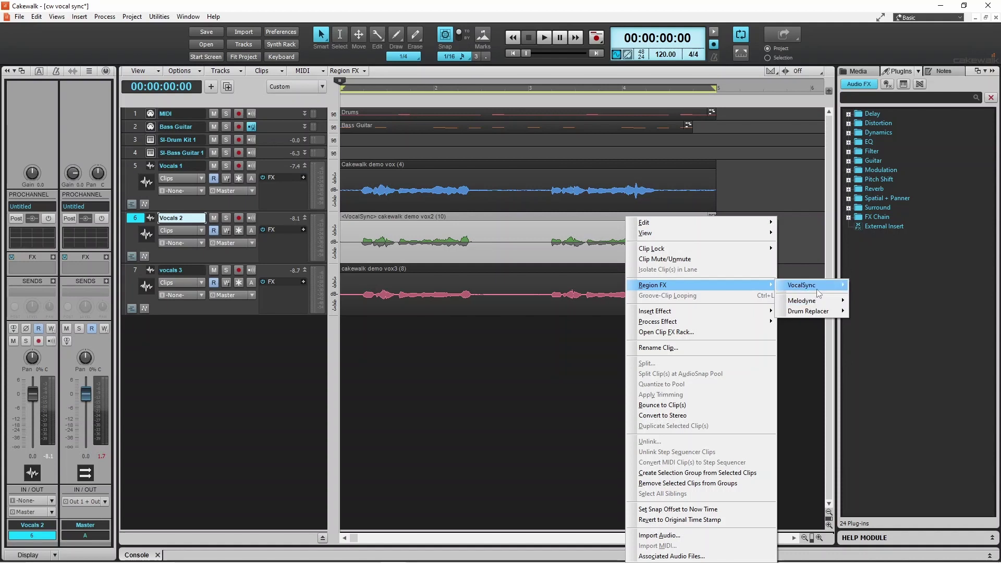
pyautogui.moveTo(821, 294)
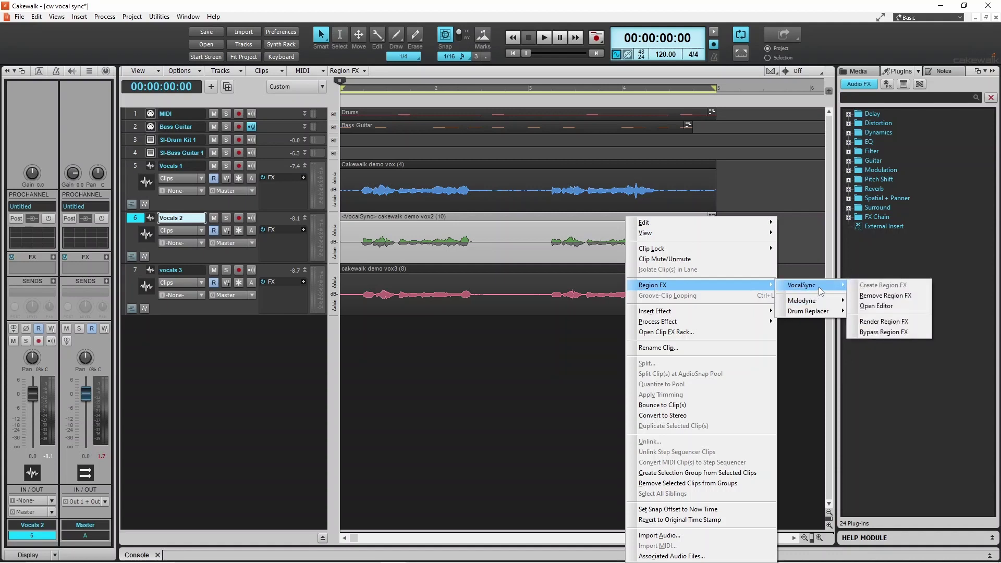
pyautogui.click(888, 309)
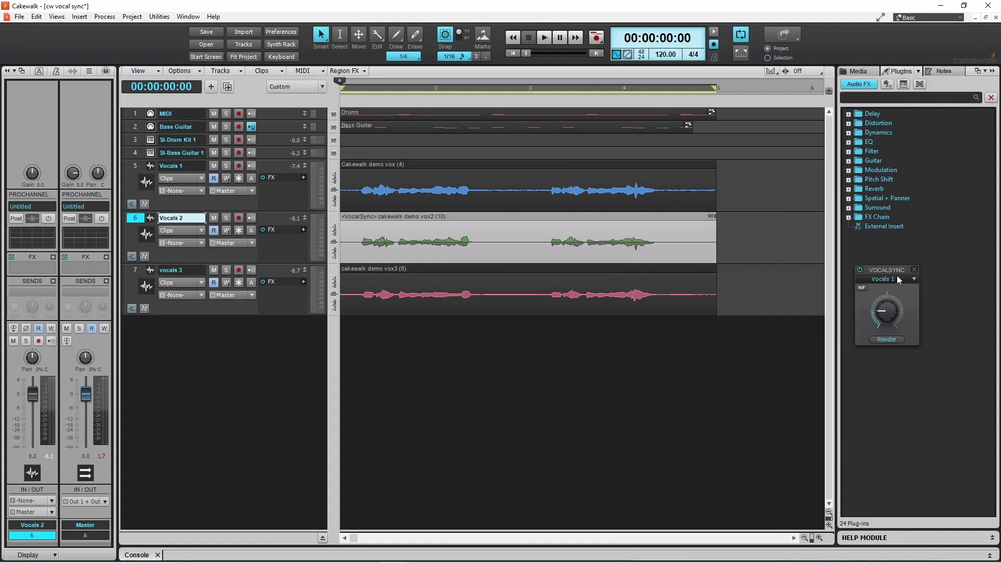
pyautogui.moveTo(896, 270); pyautogui.dragTo(534, 314)
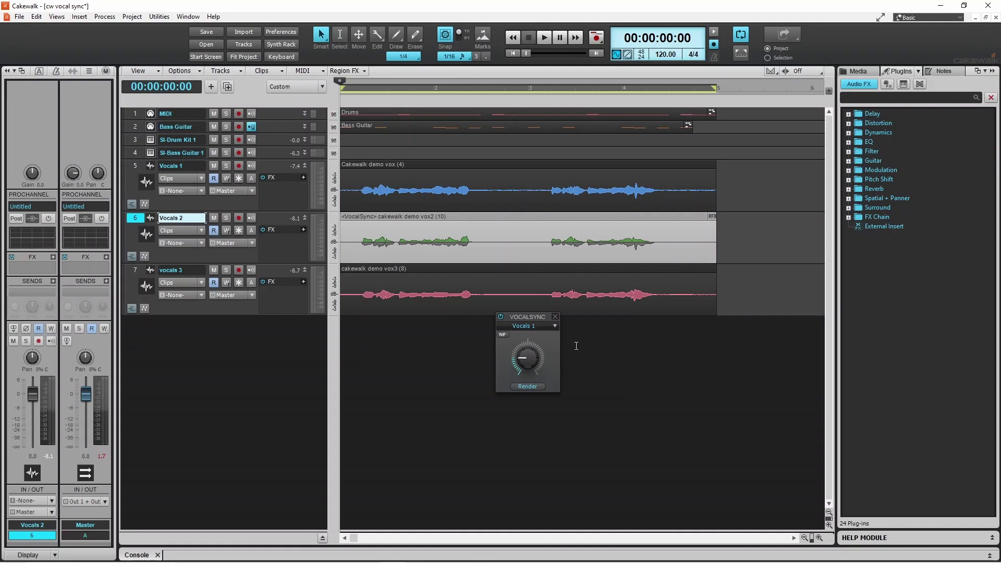
# Turn the VocalSync Guide Strength knob up from its starting 20.0.
pyautogui.moveTo(524, 361)
pyautogui.moveTo(524, 361)
pyautogui.mouseDown()
pyautogui.moveTo(524, 346)
pyautogui.moveTo(524, 356)
pyautogui.mouseUp()
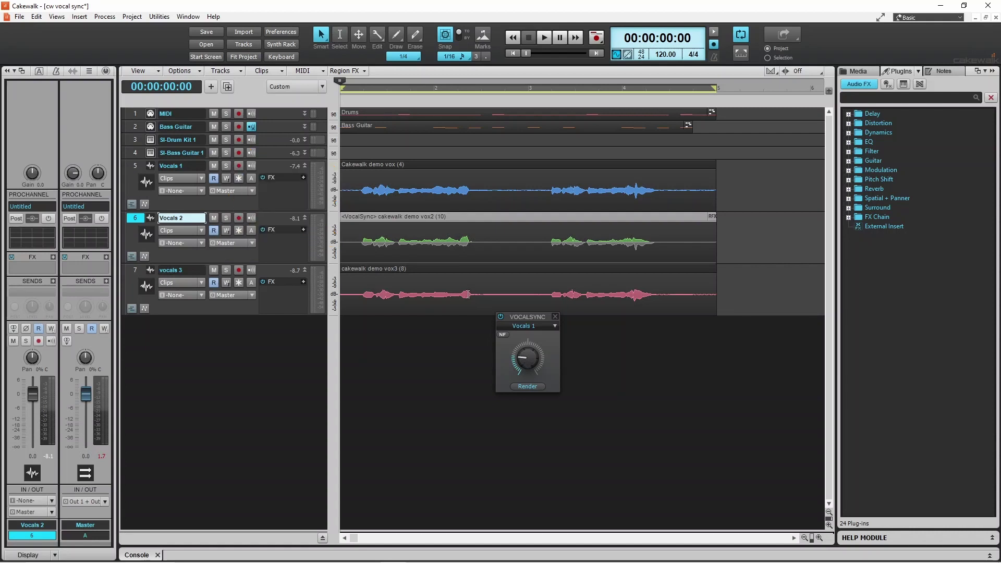
# Mute vocals 3, audition while raising Guide Strength further, then render VocalSync into Vocals 2.
pyautogui.click(213, 271)
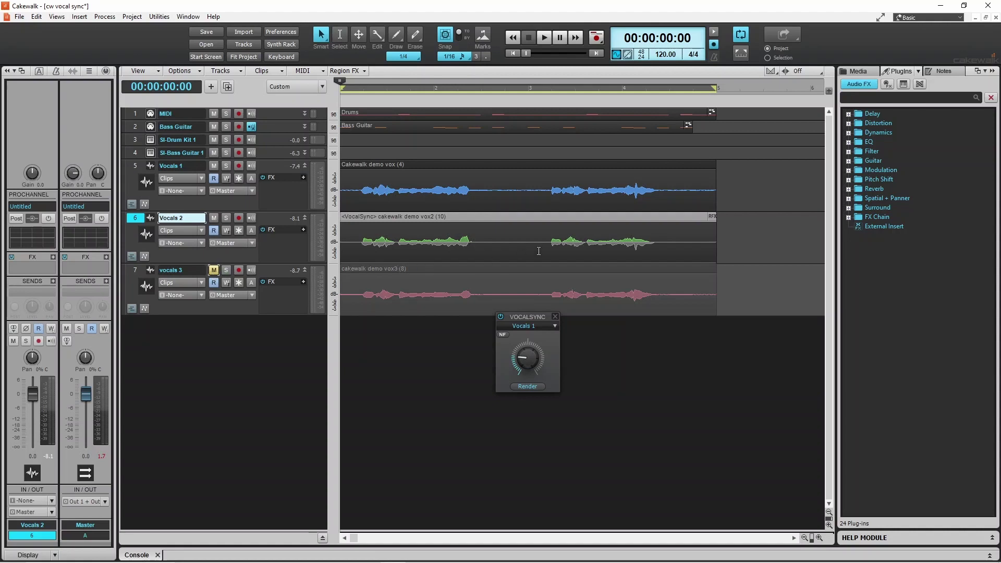
pyautogui.click(545, 38)
pyautogui.moveTo(524, 360)
pyautogui.moveTo(524, 360); pyautogui.dragTo(524, 316)
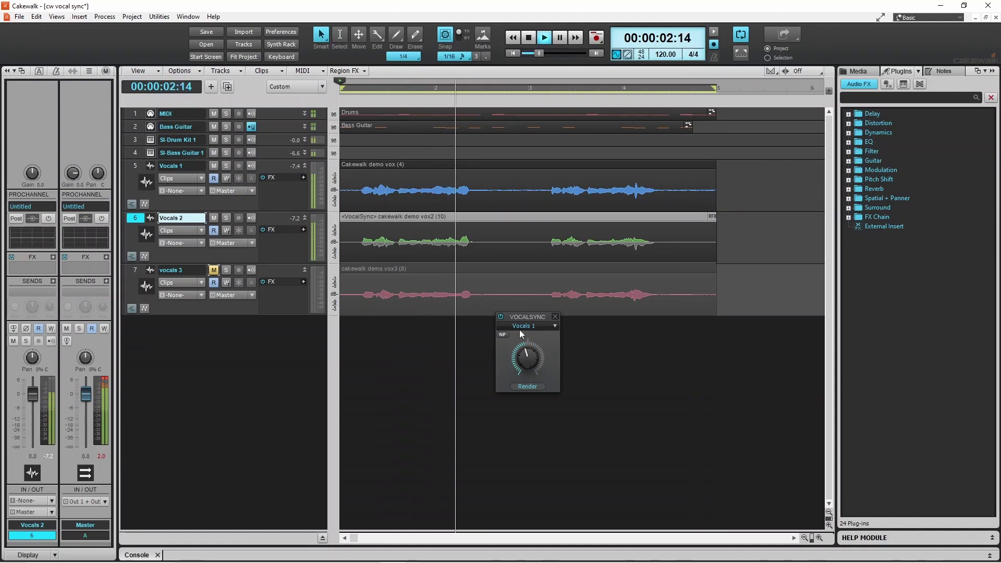
pyautogui.click(530, 38)
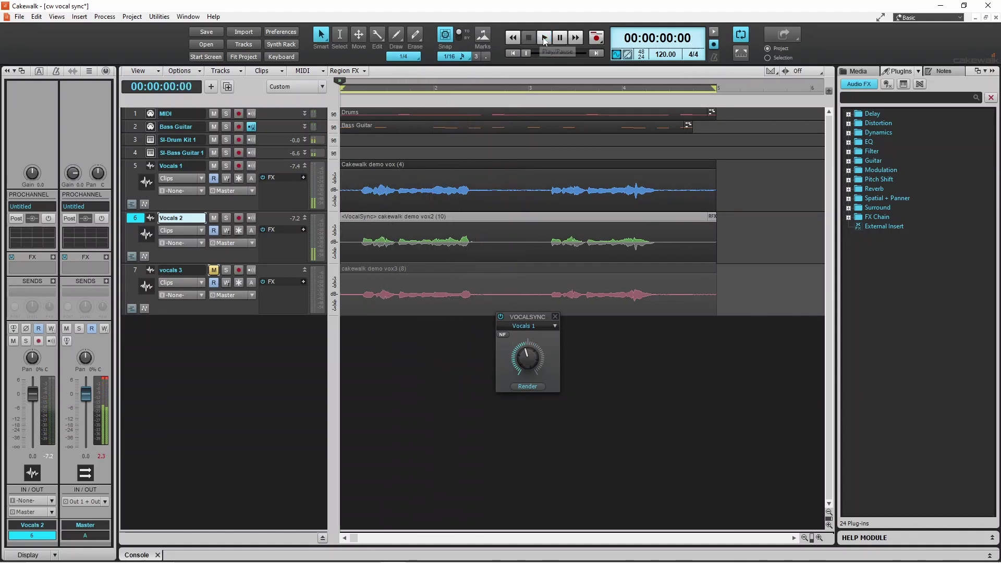
pyautogui.click(544, 38)
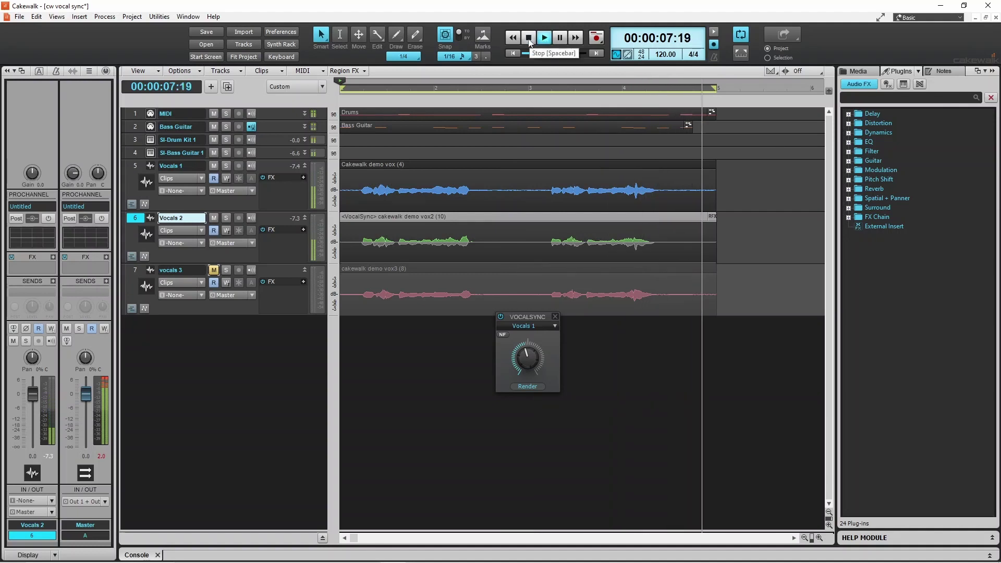
pyautogui.click(529, 39)
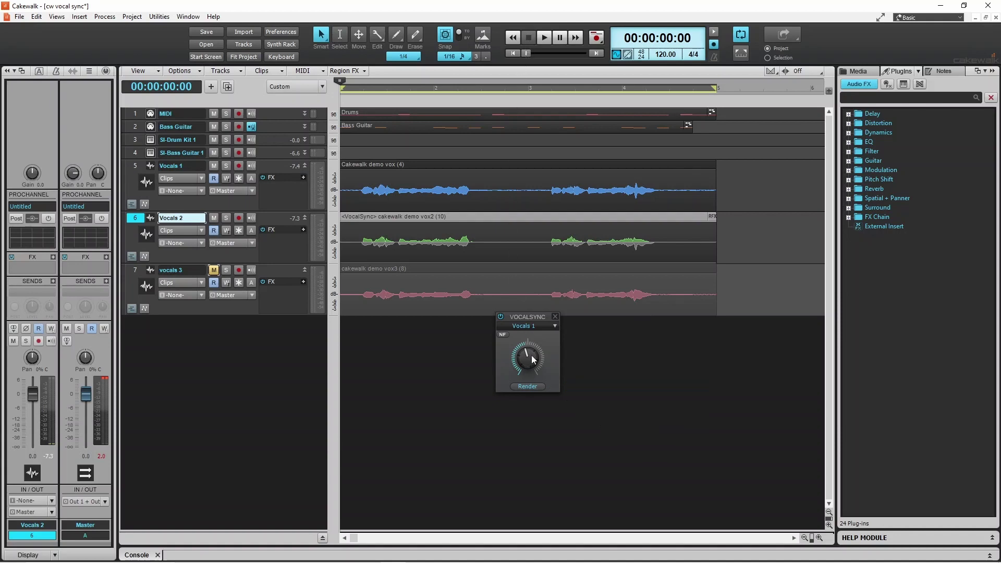
pyautogui.click(527, 386)
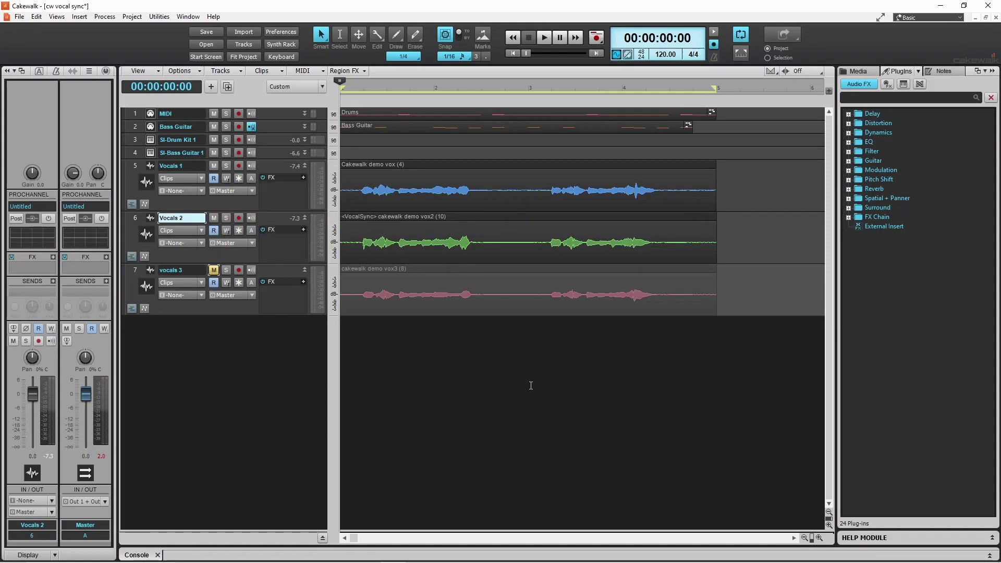
# Unmute the vocals 3 track and mute the Vocals 2 track.
pyautogui.click(214, 270)
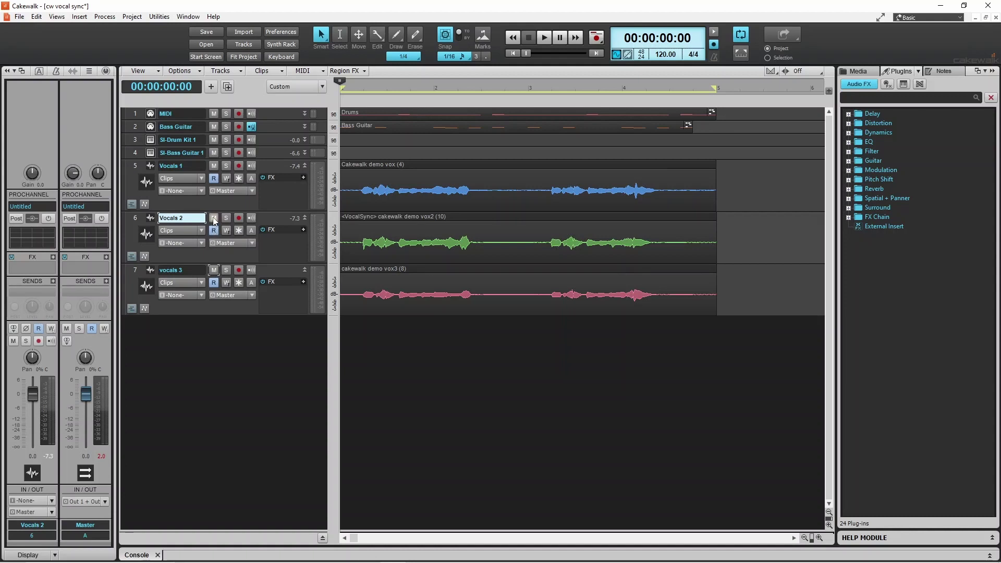
pyautogui.click(214, 218)
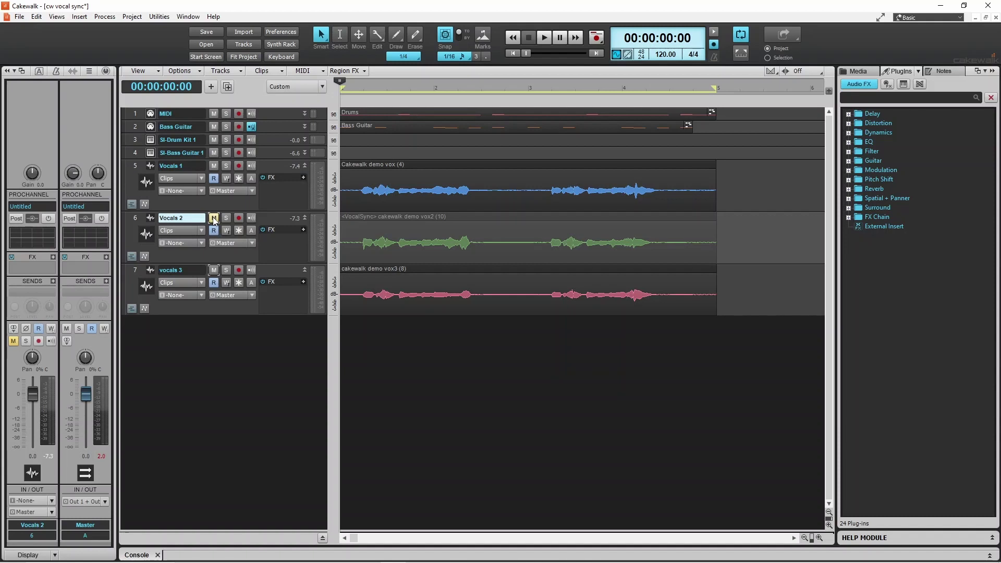
# Create a VocalSync Region FX on the vocals 3 clip from its Region FX menu.
pyautogui.rightClick(406, 272)
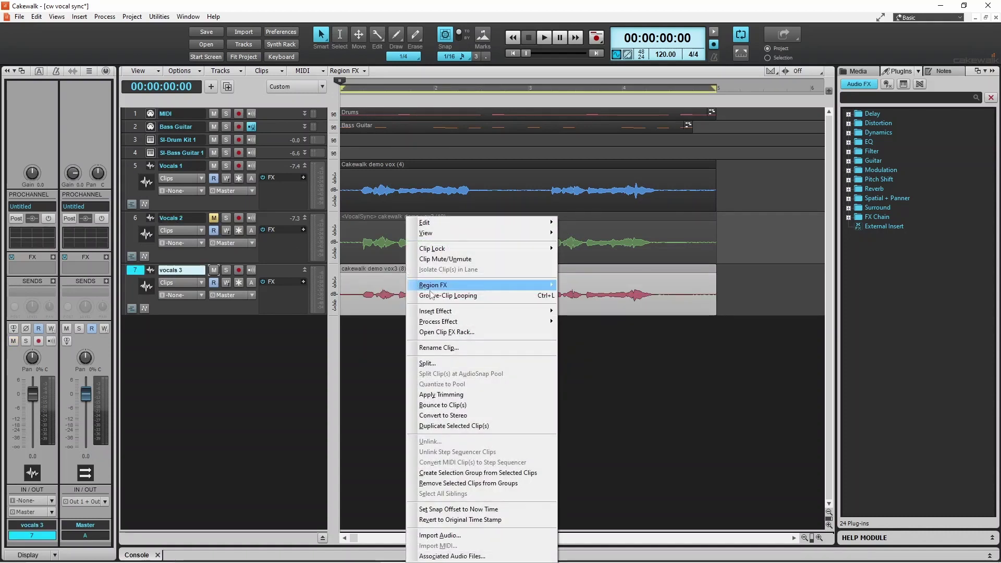
pyautogui.moveTo(448, 286)
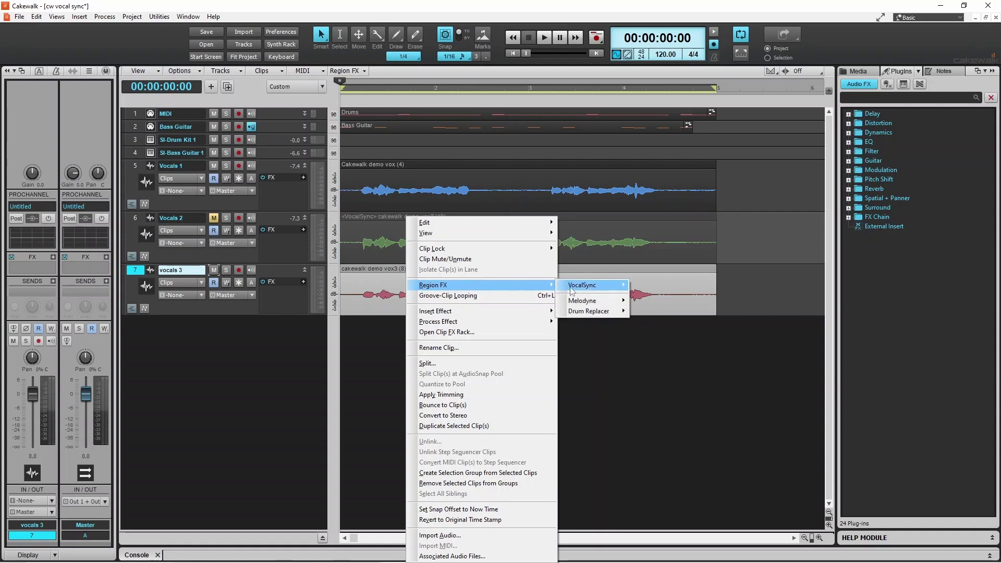
pyautogui.moveTo(574, 287)
pyautogui.click(664, 286)
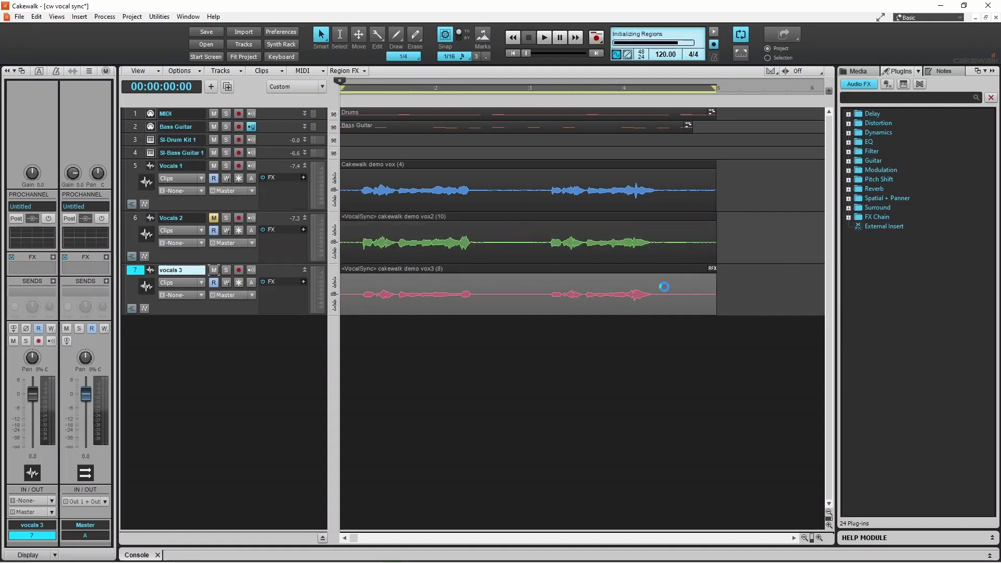
# Open the vocals 3 VocalSync editor and set its guide track to Vocals 1.
pyautogui.rightClick(630, 272)
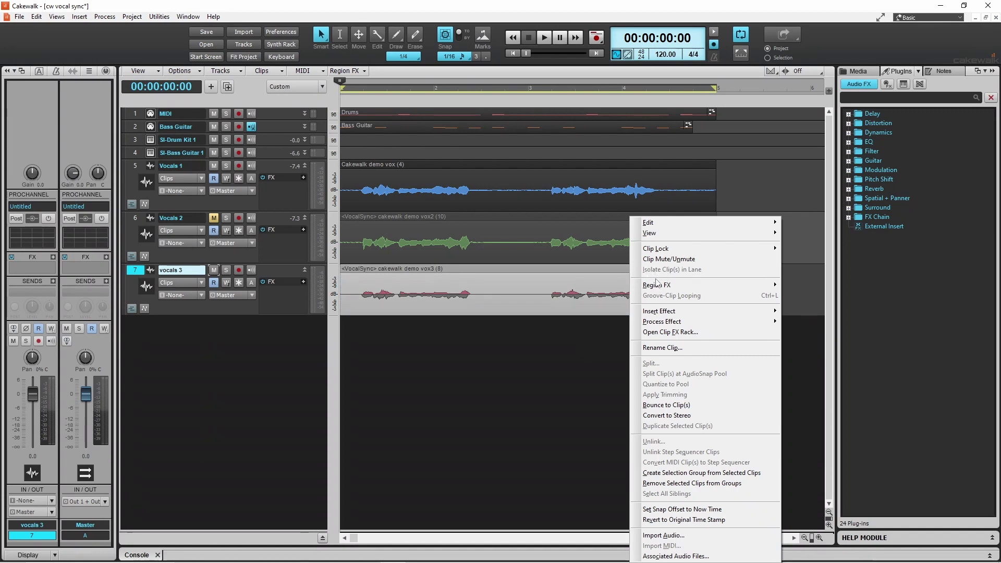
pyautogui.moveTo(657, 287)
pyautogui.moveTo(842, 288)
pyautogui.click(882, 305)
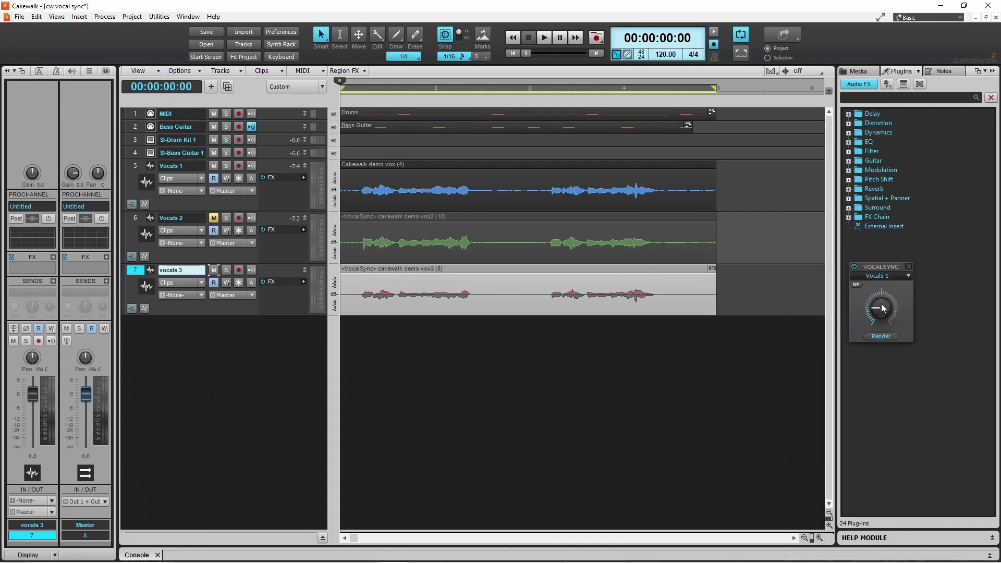
pyautogui.moveTo(890, 265); pyautogui.dragTo(530, 328)
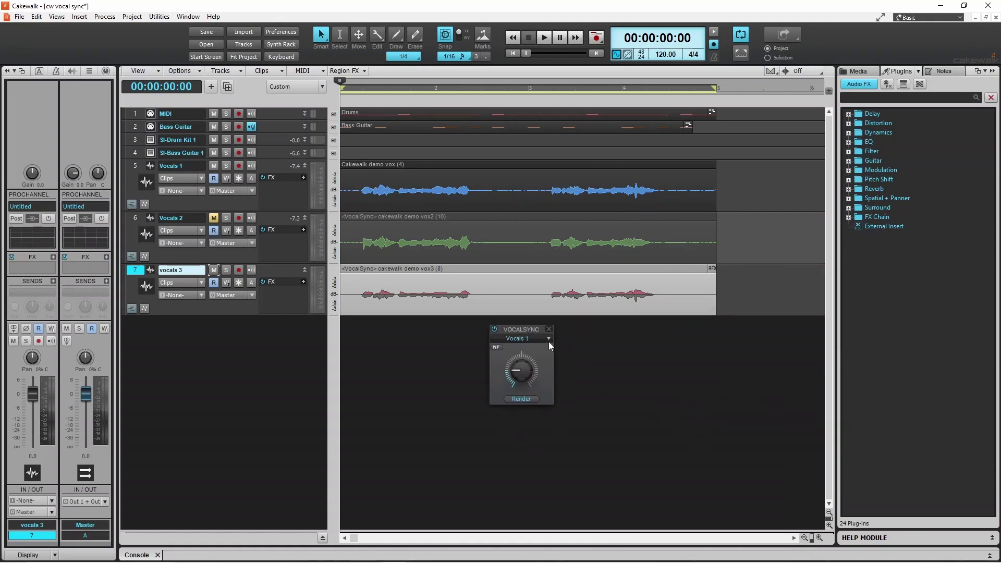
pyautogui.click(549, 339)
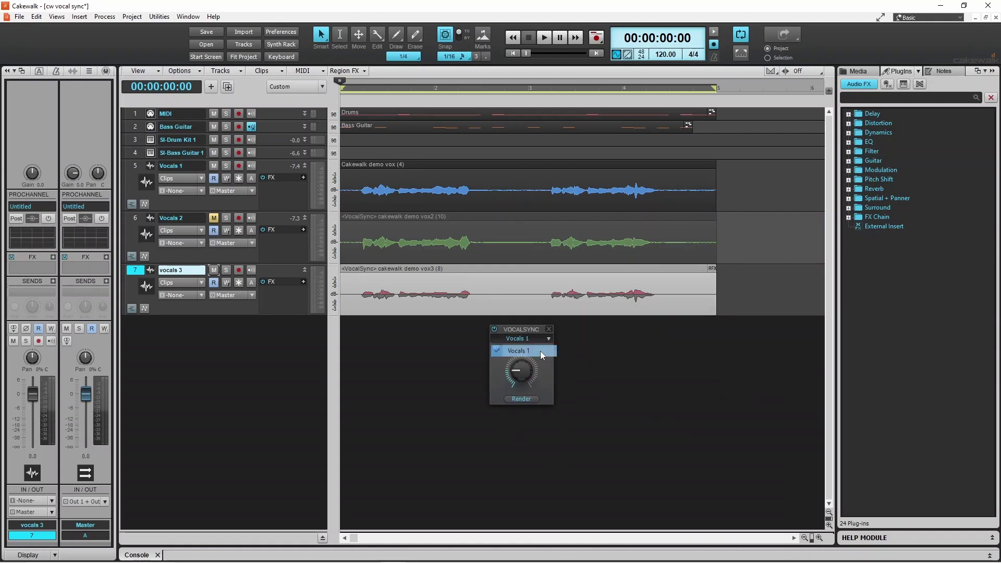
pyautogui.click(542, 355)
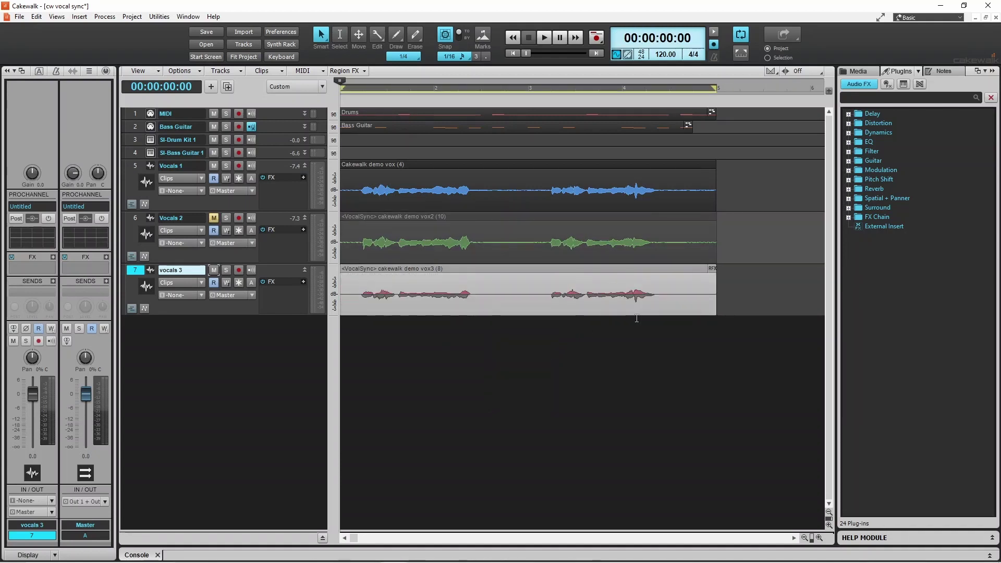
# Reopen the vocals 3 VocalSync editor and position it over the track area.
pyautogui.rightClick(616, 275)
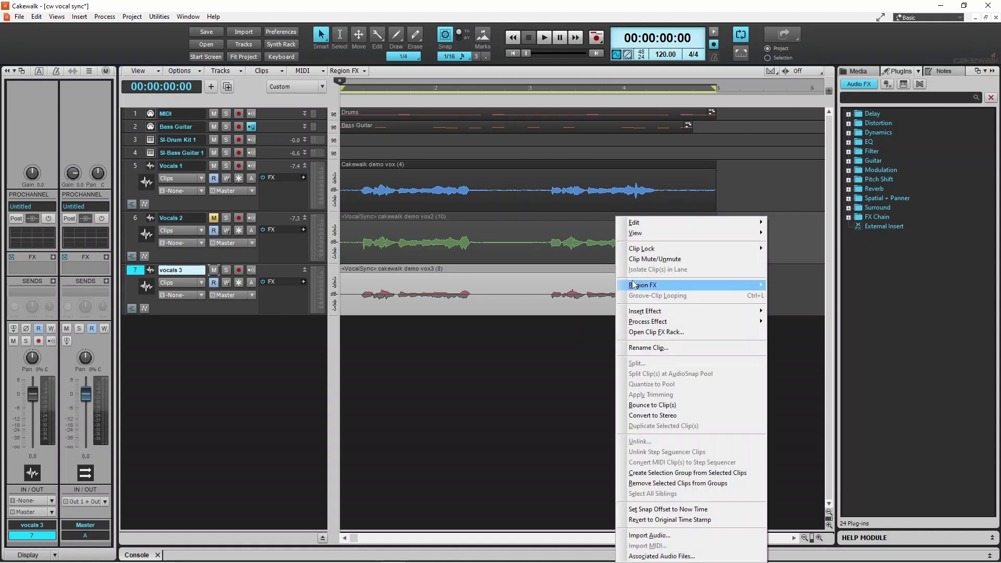
pyautogui.moveTo(668, 287)
pyautogui.moveTo(803, 286)
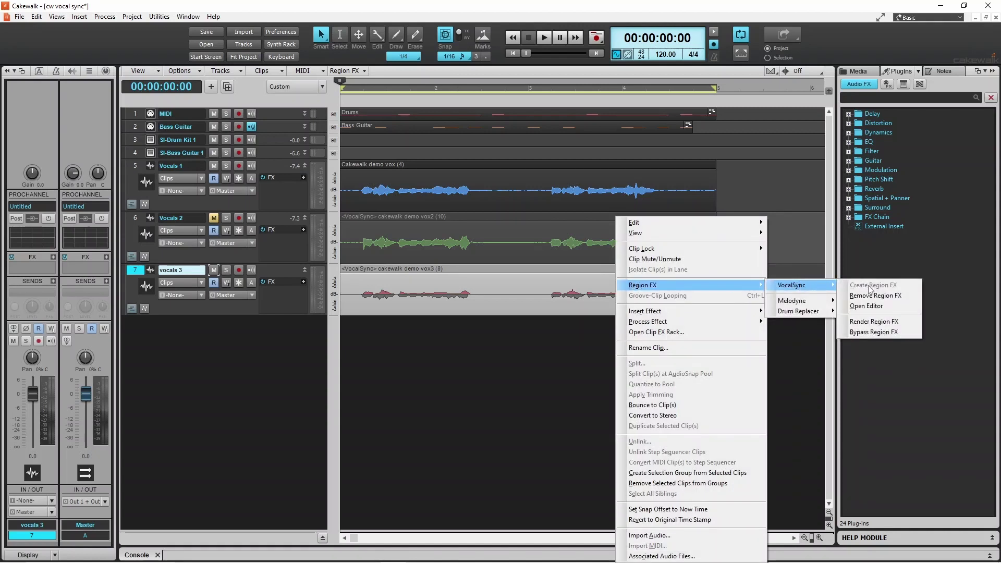
pyautogui.click(868, 306)
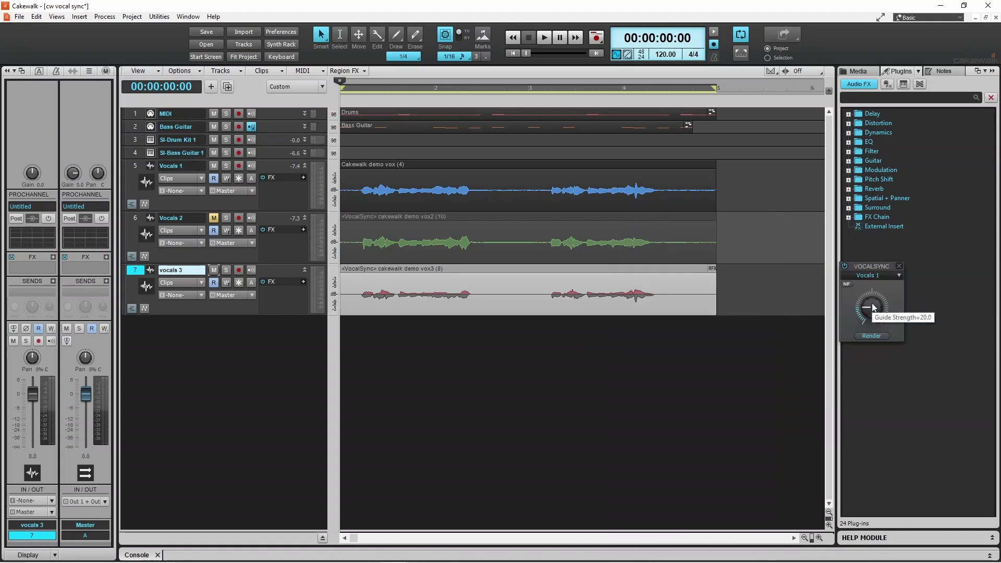
pyautogui.moveTo(872, 264); pyautogui.dragTo(465, 342)
pyautogui.click(529, 340)
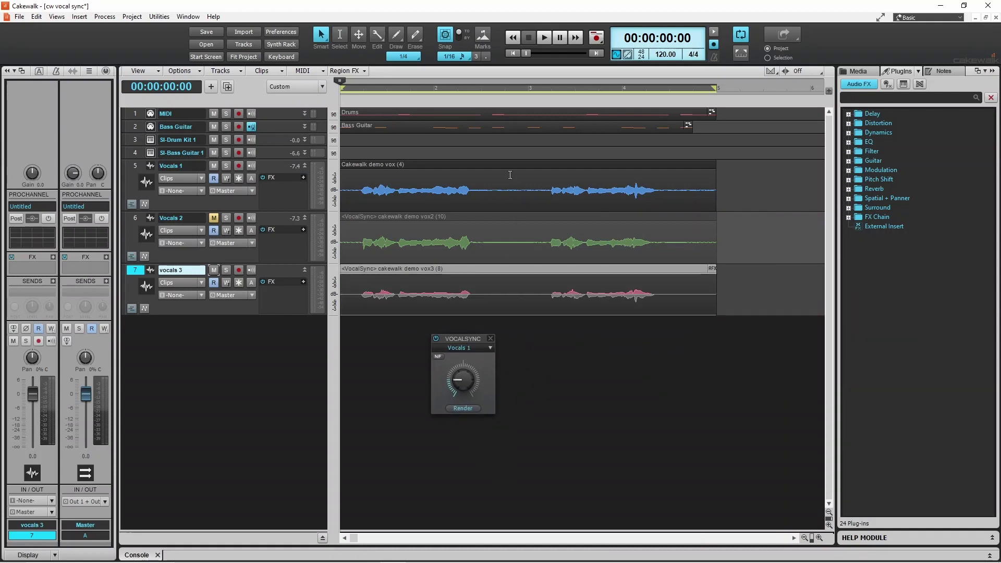
# Audition vocals 3 while raising Guide Strength, then render the VocalSync alignment into the clip.
pyautogui.click(544, 38)
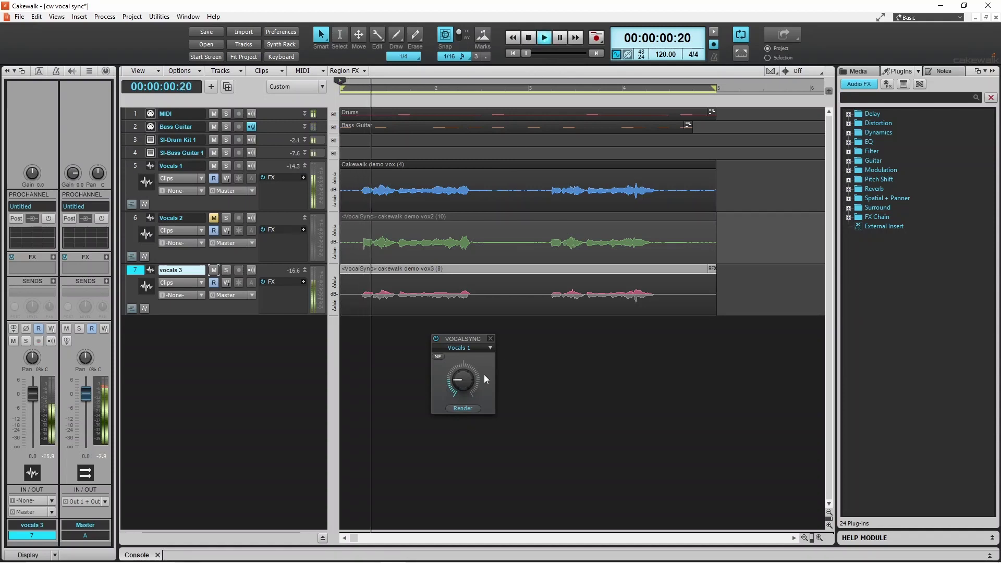
pyautogui.moveTo(461, 384)
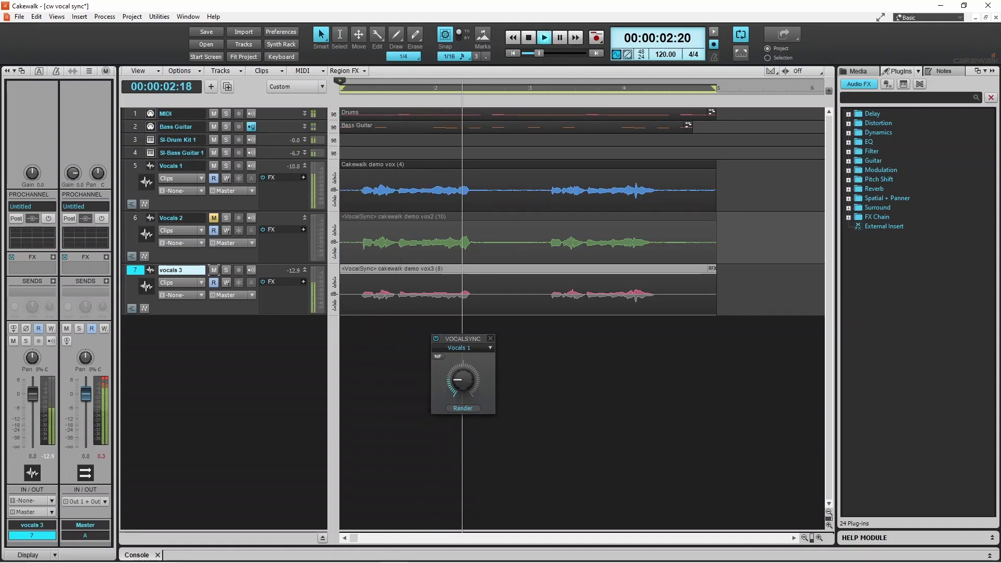
pyautogui.moveTo(462, 380)
pyautogui.mouseDown()
pyautogui.moveTo(462, 359)
pyautogui.moveTo(461, 385)
pyautogui.mouseUp()
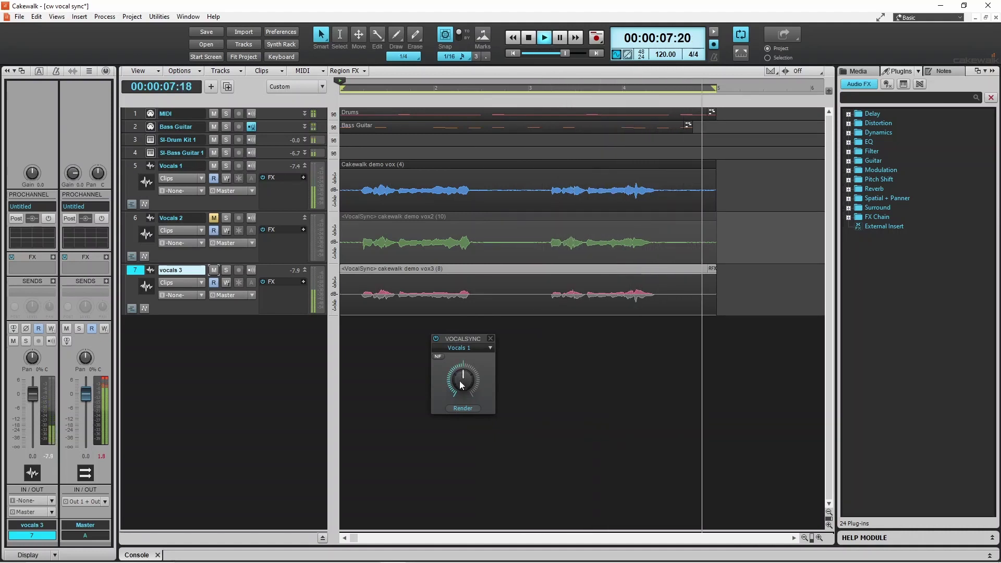
pyautogui.click(546, 39)
pyautogui.click(545, 40)
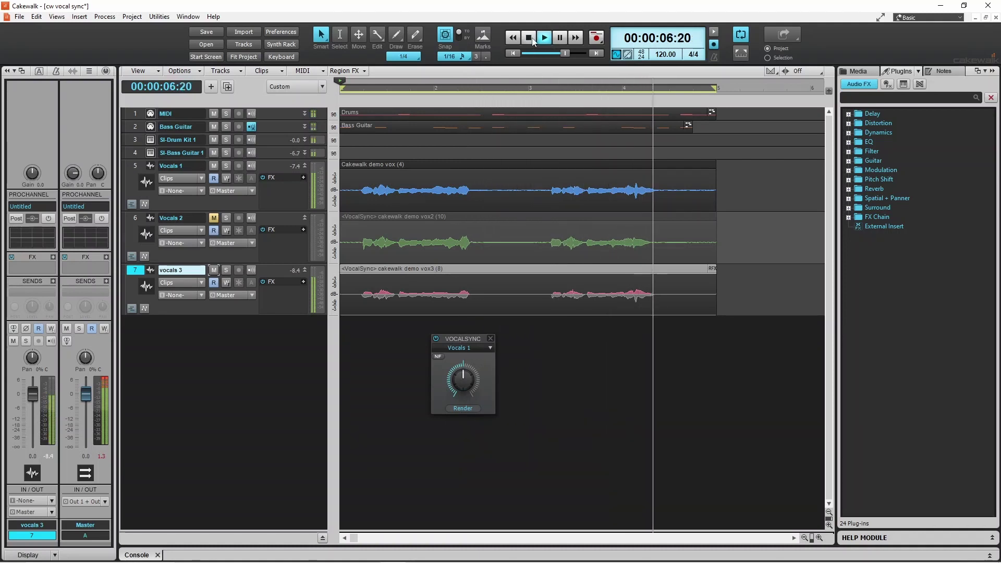
pyautogui.click(531, 41)
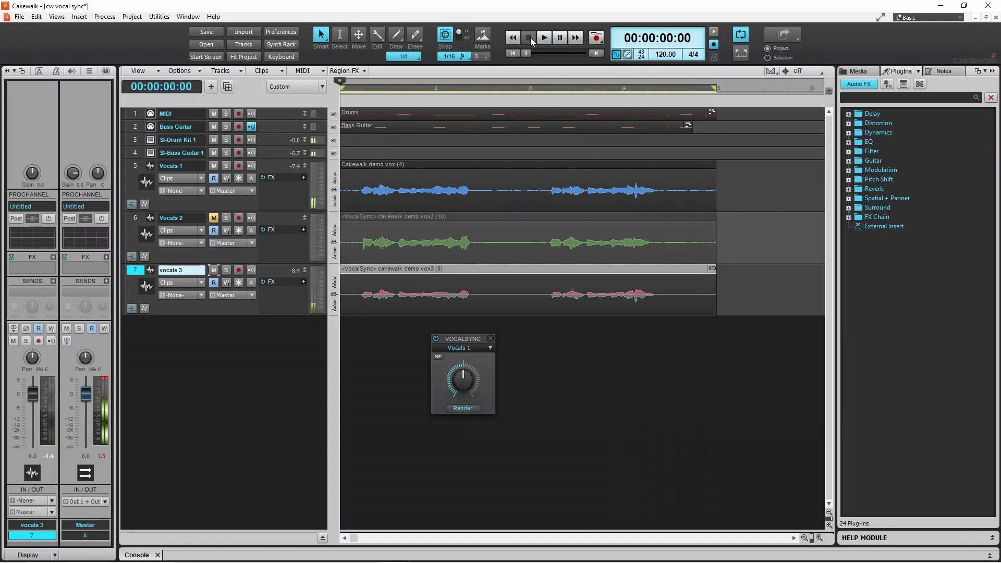
pyautogui.click(464, 408)
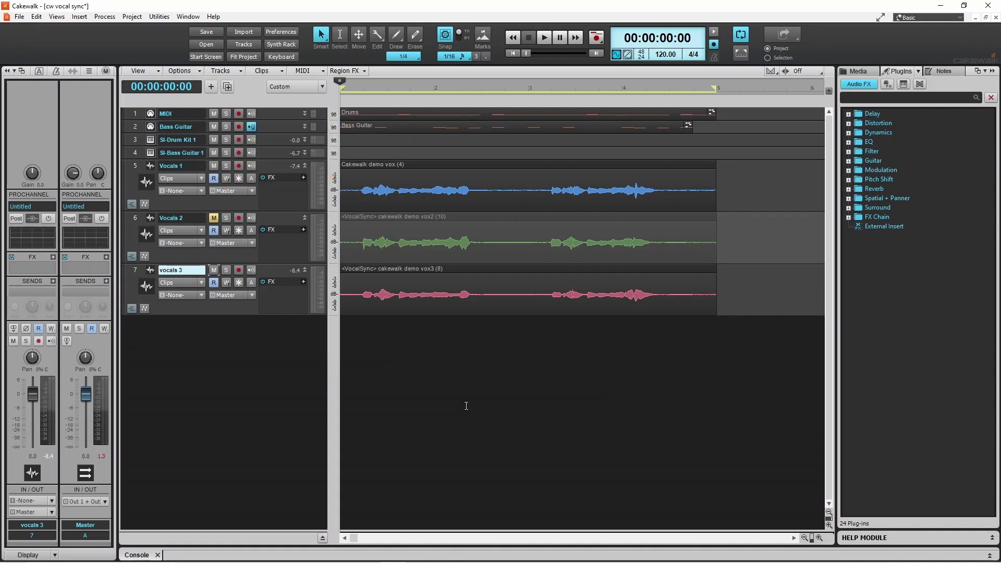
# Unmute Vocals 2, then play all three vocal tracks together and stop playback at the start.
pyautogui.click(214, 219)
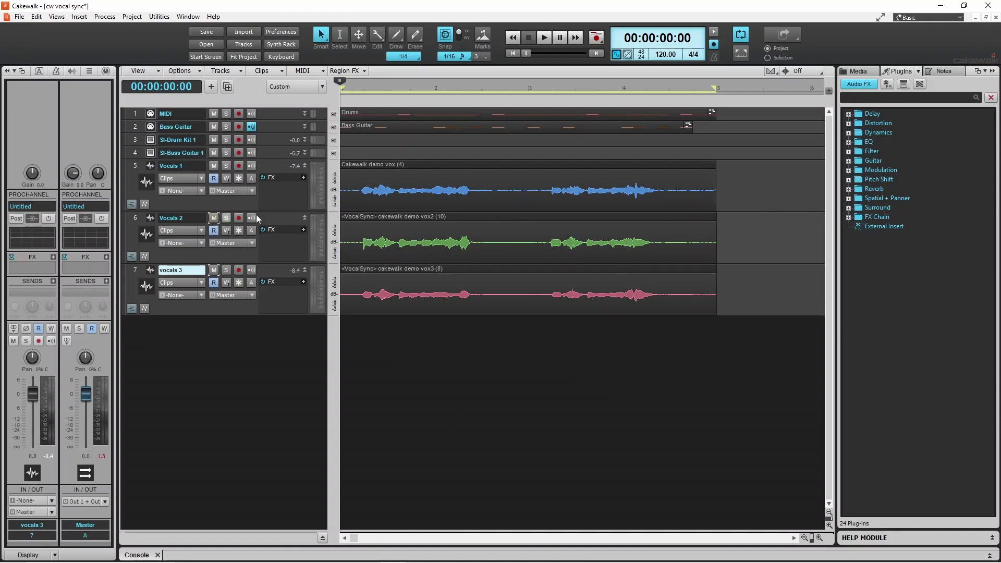
pyautogui.click(543, 37)
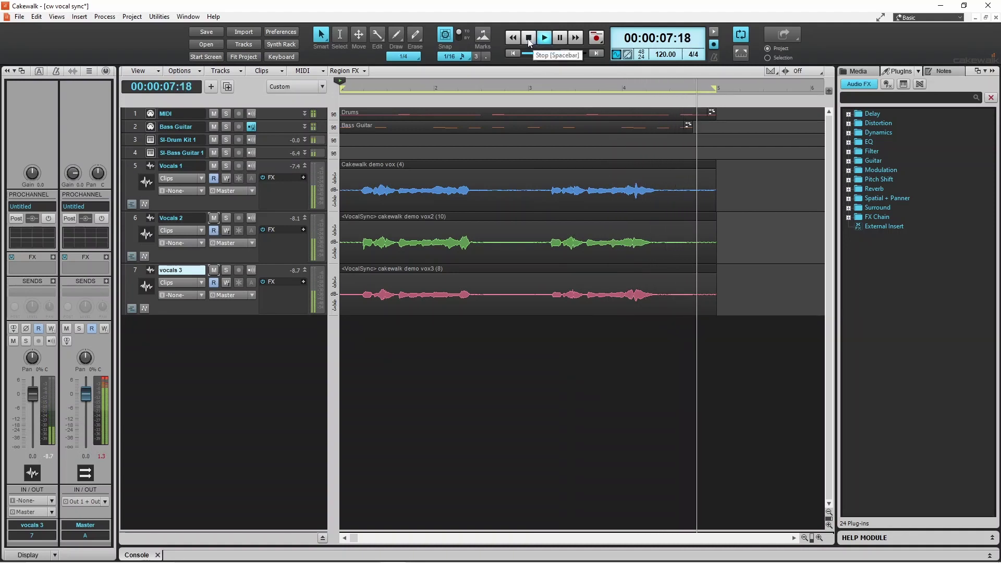
pyautogui.click(529, 39)
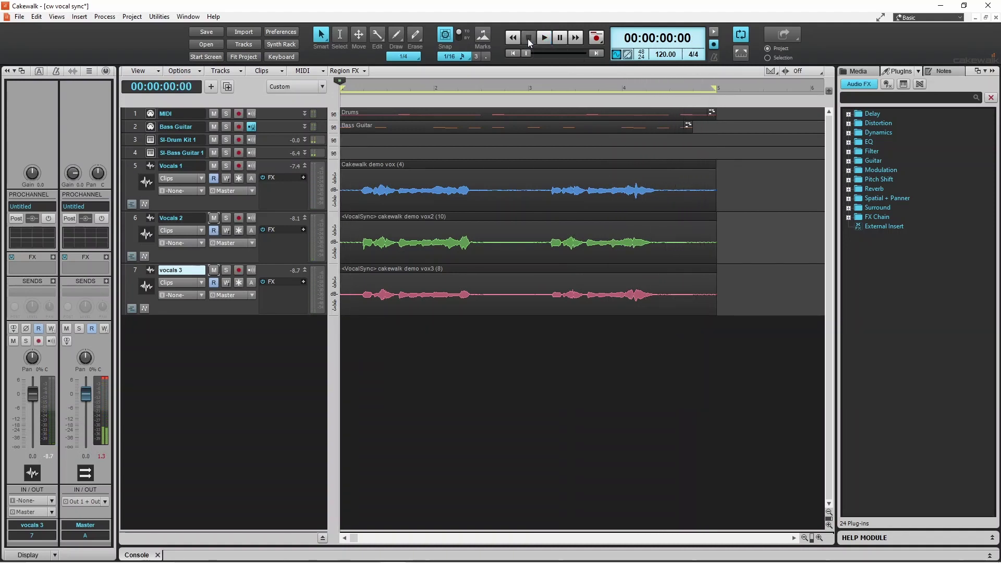